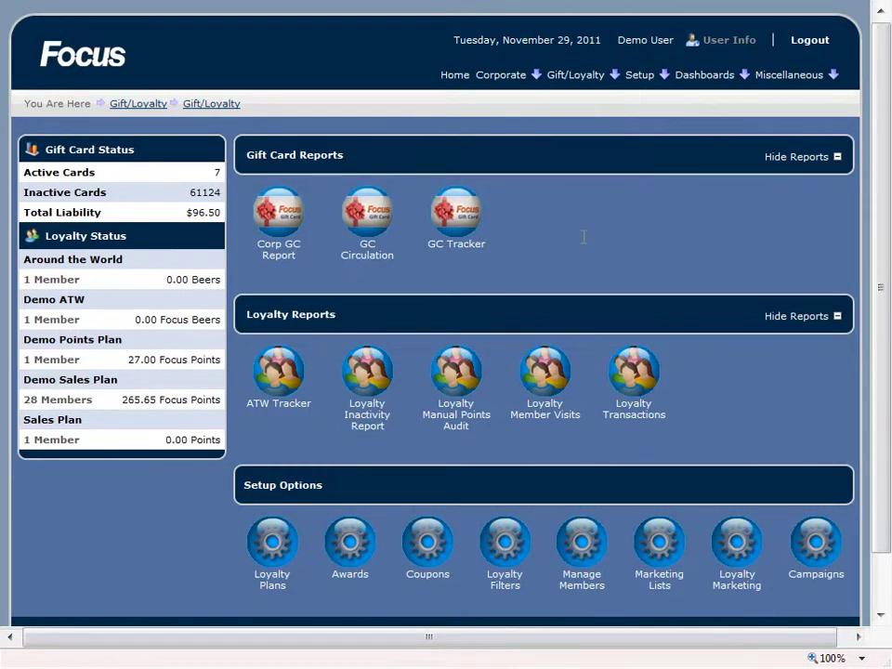
Create a new loyalty filter named 'Beer List' with type ATW.
{"action": "left_click", "coordinate": [524, 551]}
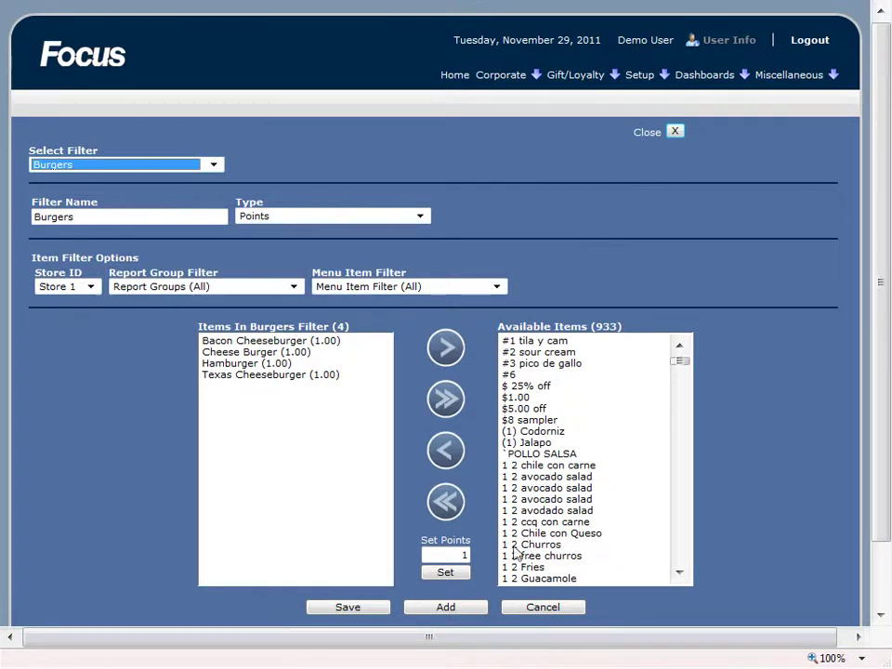
{"action": "left_click", "coordinate": [448, 608]}
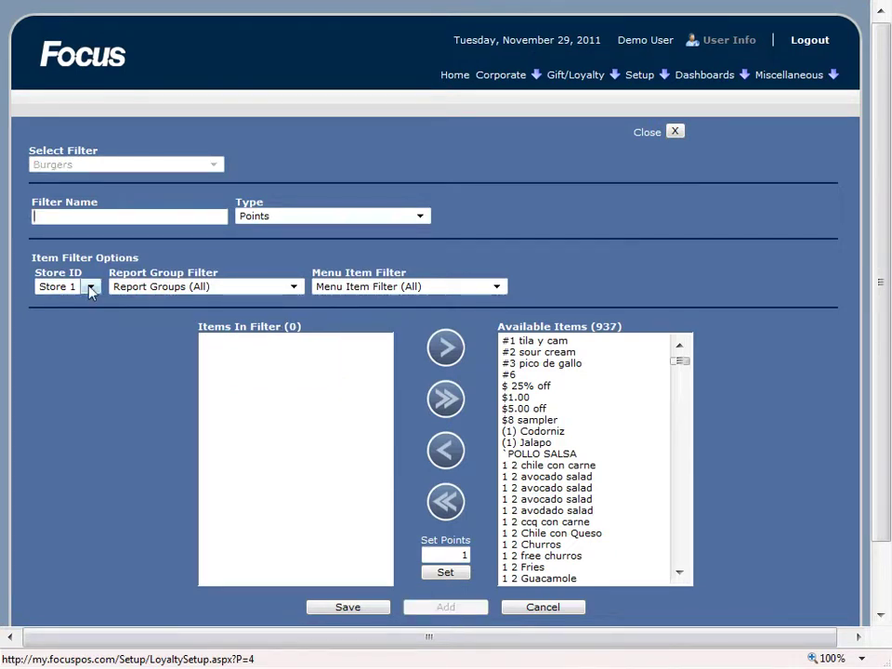
{"action": "type", "text": "Beer"}
{"action": "type", "text": " List"}
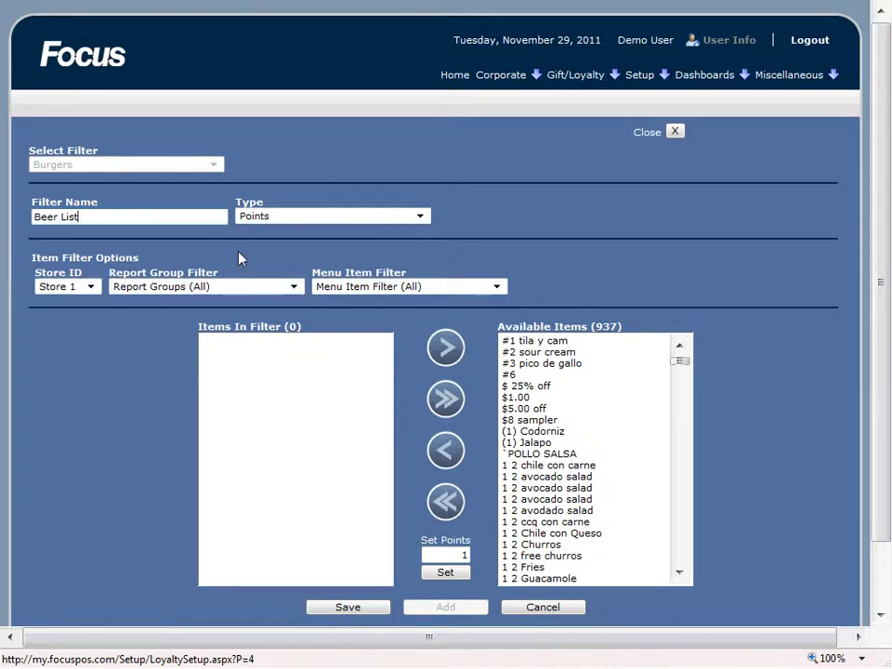
{"action": "left_click", "coordinate": [419, 218]}
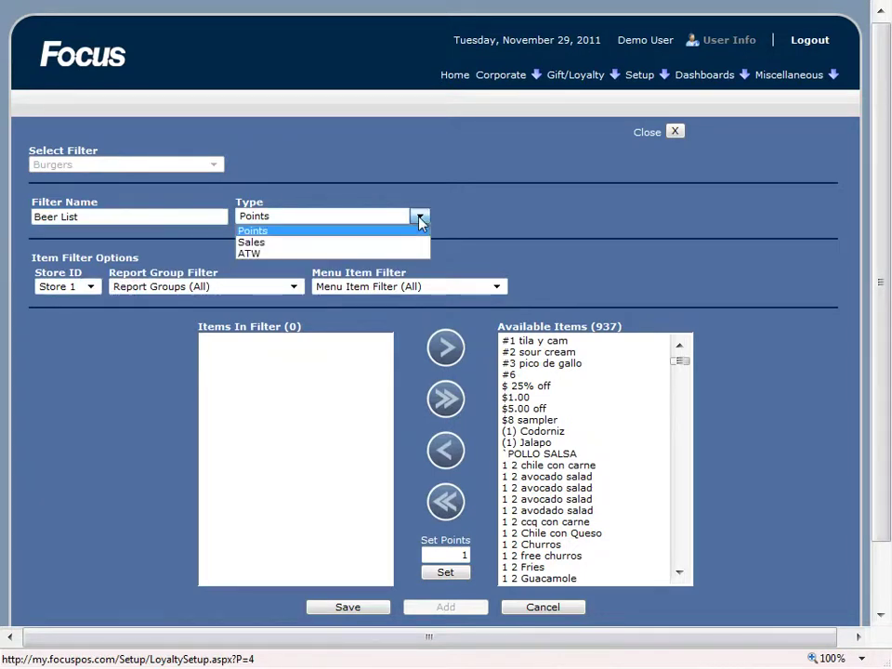
{"action": "left_click", "coordinate": [255, 224]}
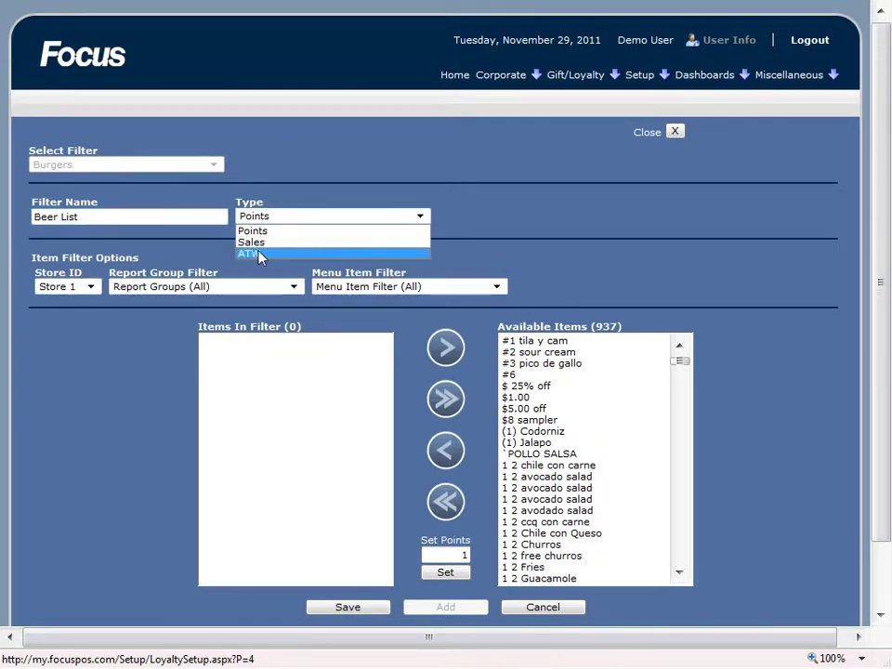
{"action": "left_click", "coordinate": [257, 254]}
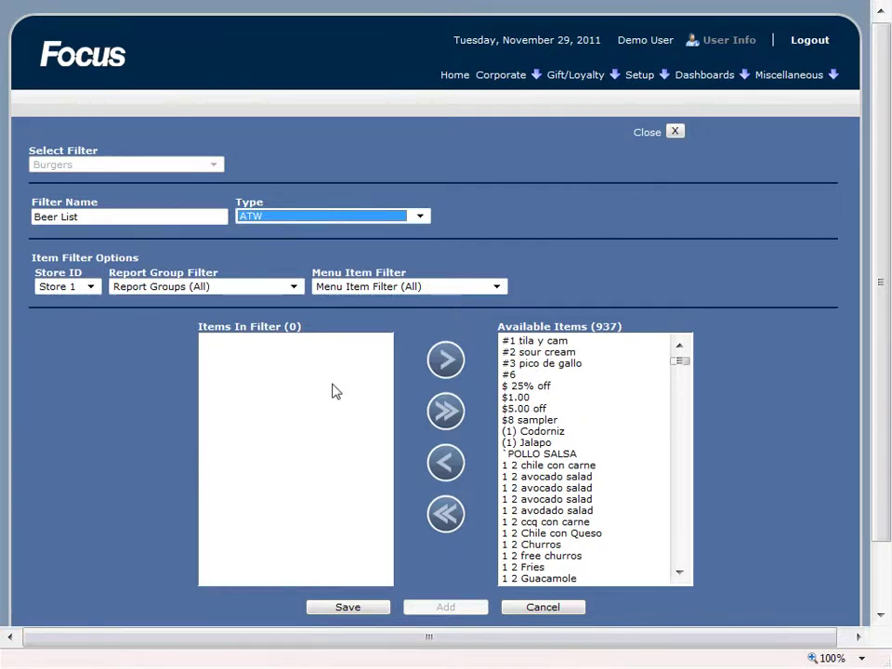
Filter available items to Store 1, the Beer report group and Draft Beers menu items (51).
{"action": "left_click", "coordinate": [92, 288]}
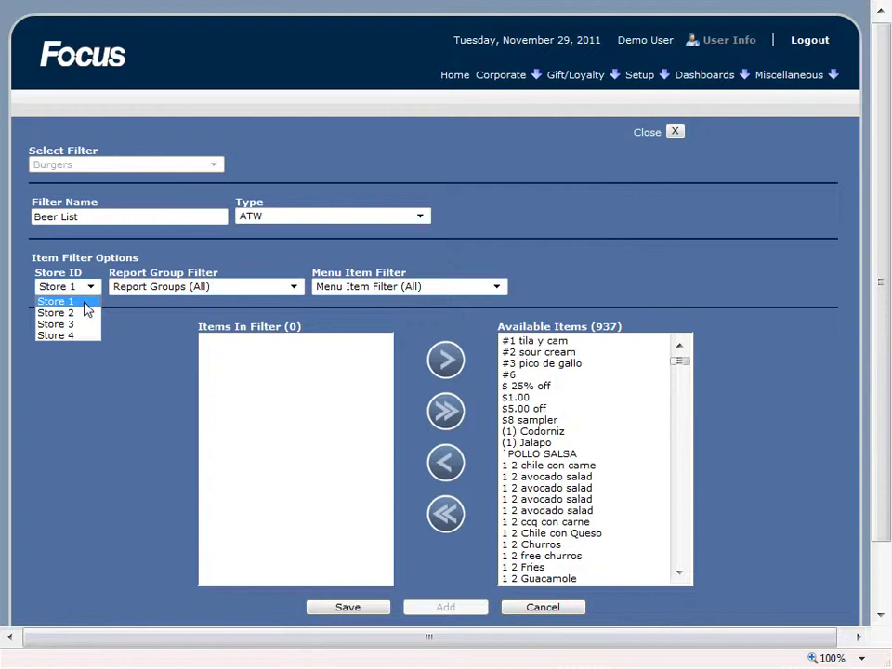
{"action": "left_click", "coordinate": [85, 303]}
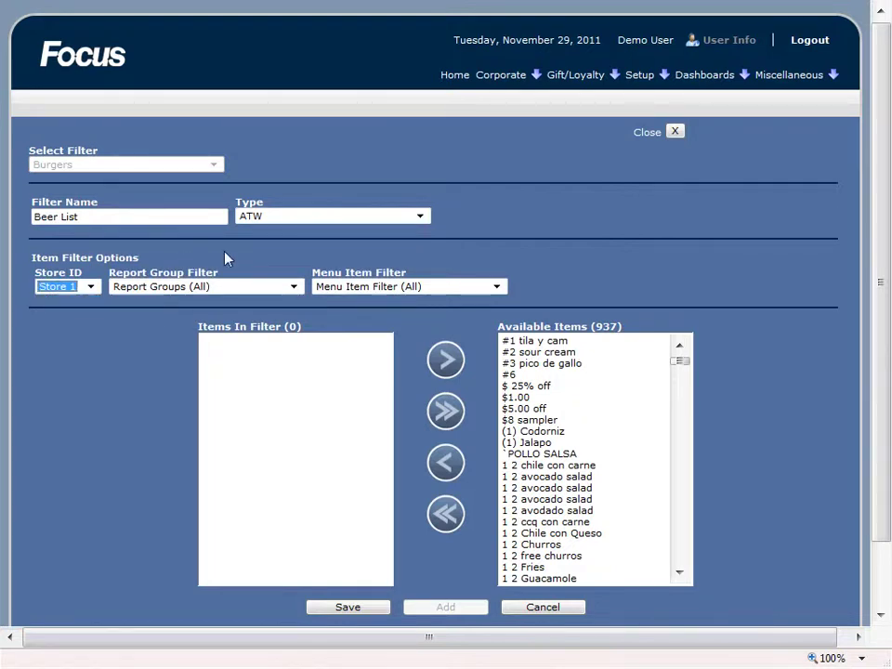
{"action": "left_click", "coordinate": [292, 287]}
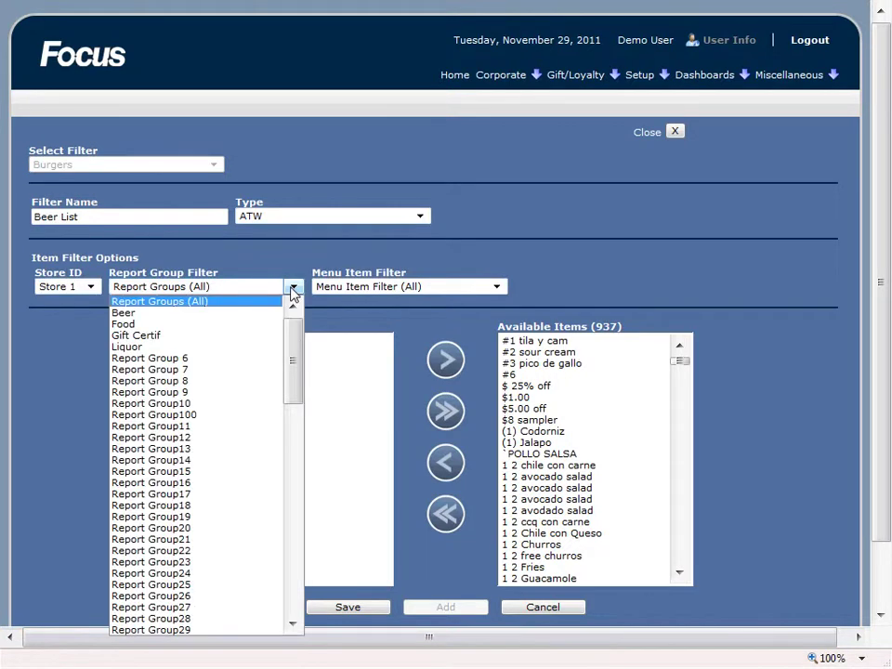
{"action": "left_click", "coordinate": [135, 314]}
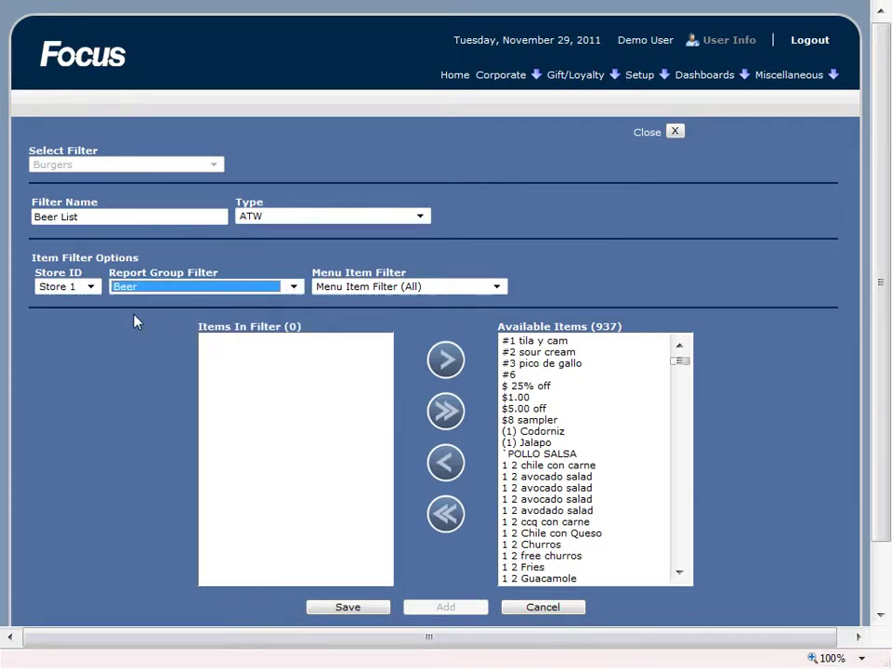
{"action": "left_click", "coordinate": [497, 287]}
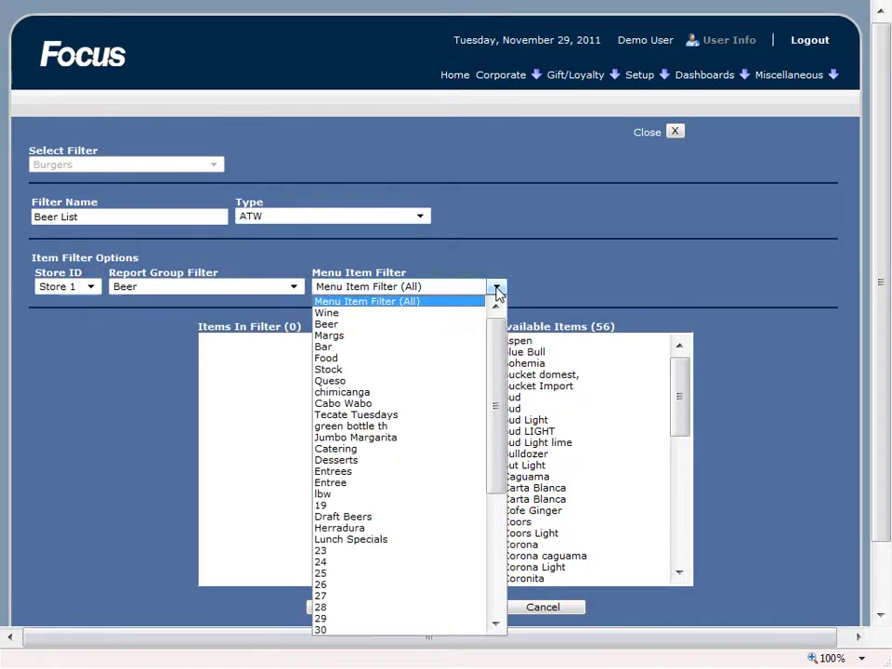
{"action": "left_click", "coordinate": [354, 517]}
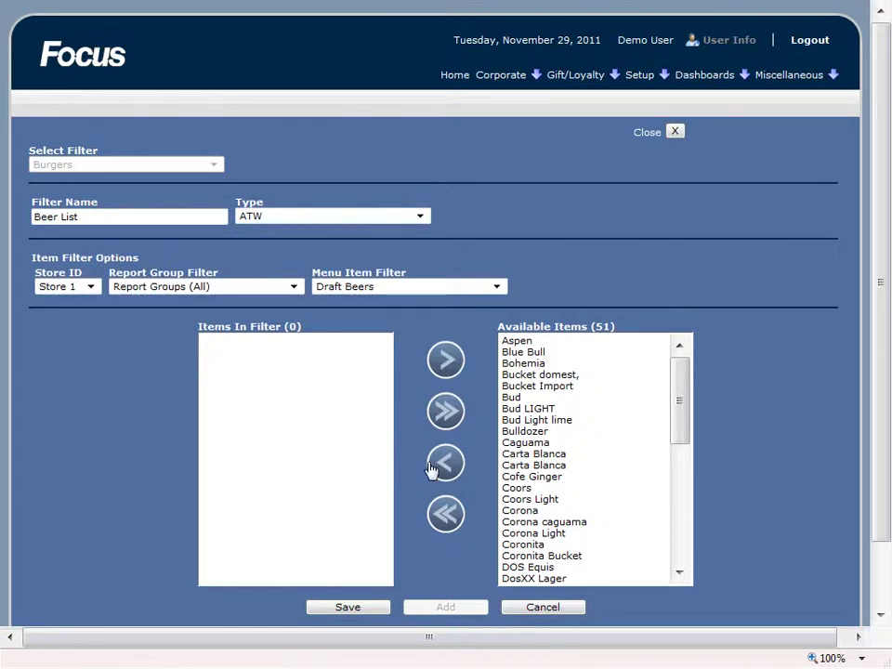
Add Aspen, Bucket domest. and Bud Light lime to the Beer List filter items.
{"action": "left_click", "coordinate": [524, 342]}
{"action": "left_click", "coordinate": [524, 375], "text": "ctrl"}
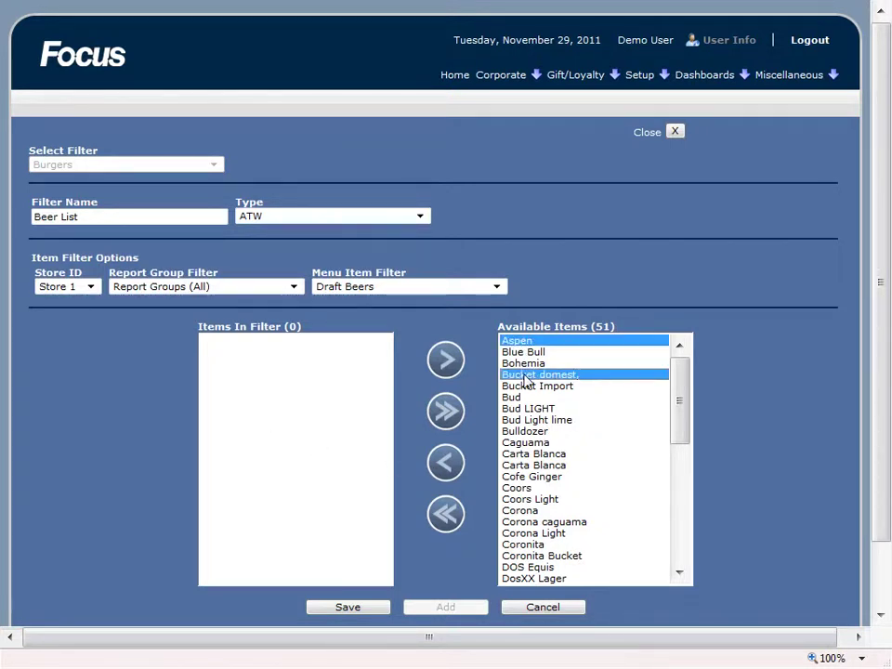
{"action": "left_click", "coordinate": [524, 420], "text": "ctrl"}
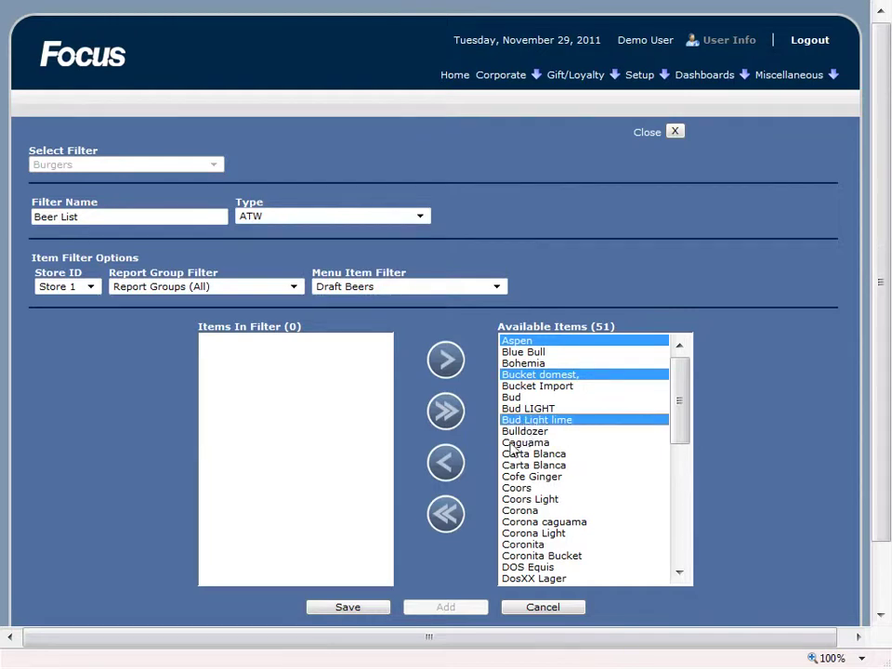
{"action": "left_click", "coordinate": [457, 467]}
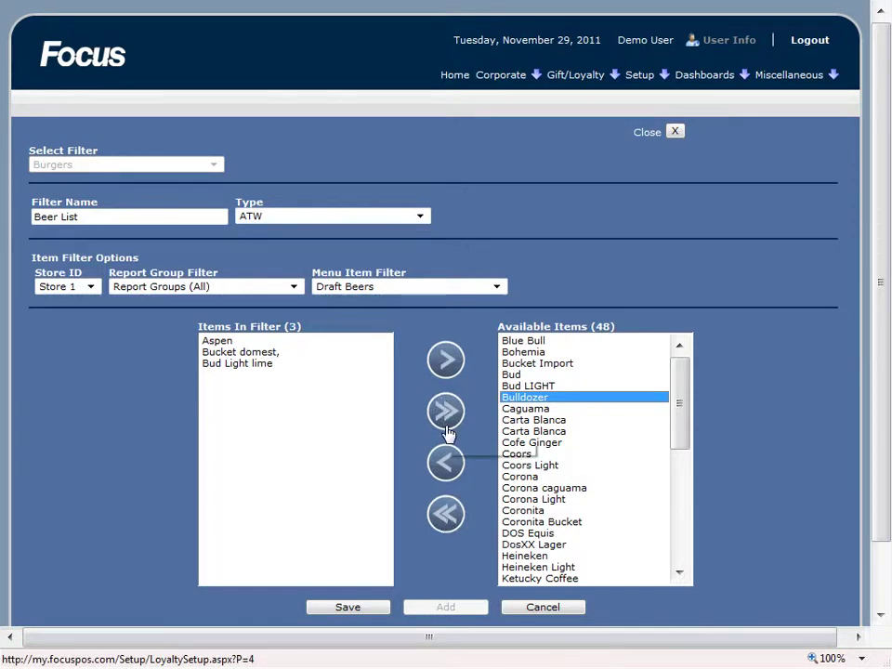
Add all draft beers, then remove Bucket domest., Bucket Import and Coronita Bucket.
{"action": "left_click", "coordinate": [438, 518]}
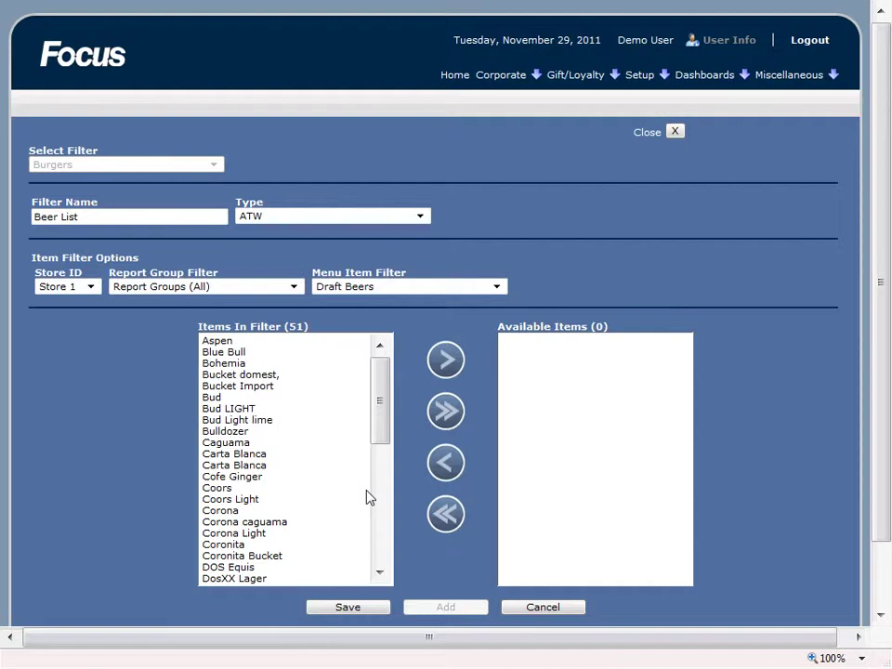
{"action": "left_click", "coordinate": [260, 378]}
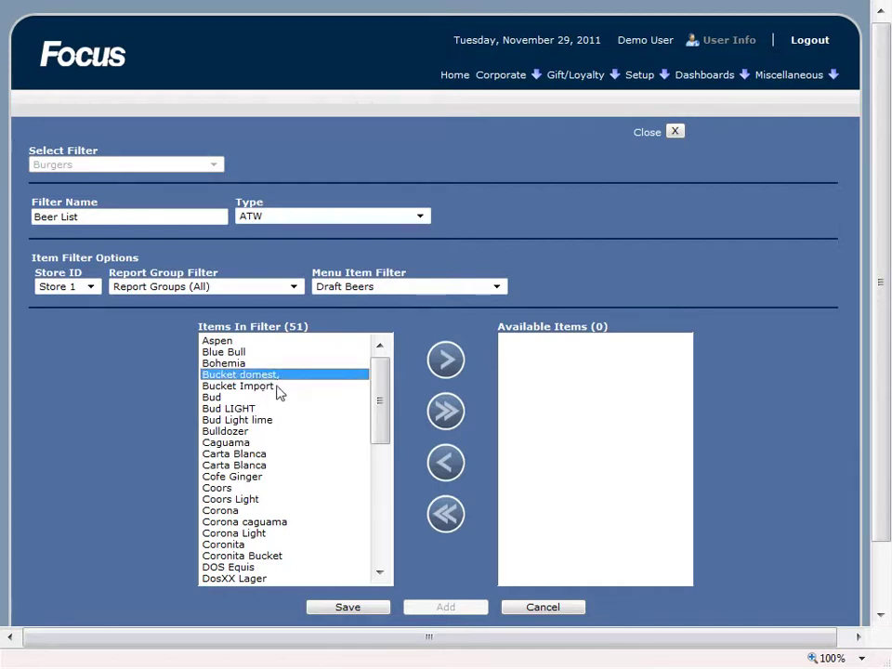
{"action": "left_click", "coordinate": [255, 386], "text": "ctrl"}
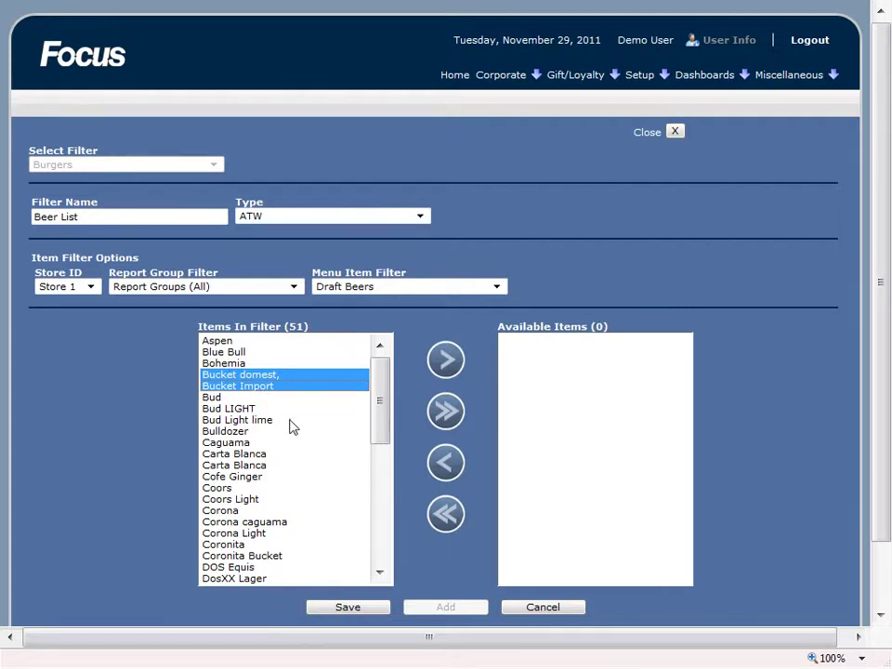
{"action": "left_click", "coordinate": [272, 556], "text": "ctrl"}
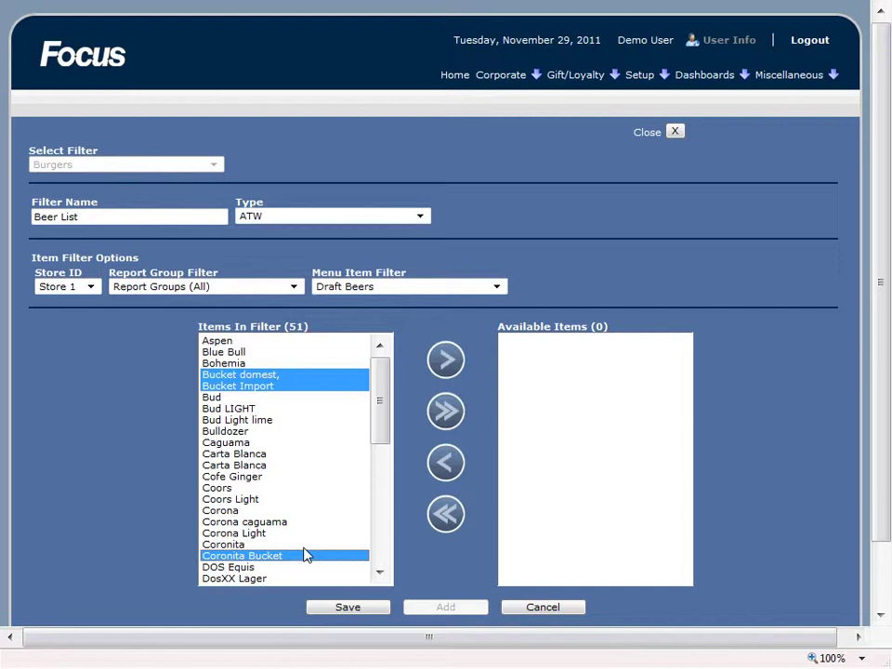
{"action": "left_click", "coordinate": [445, 360]}
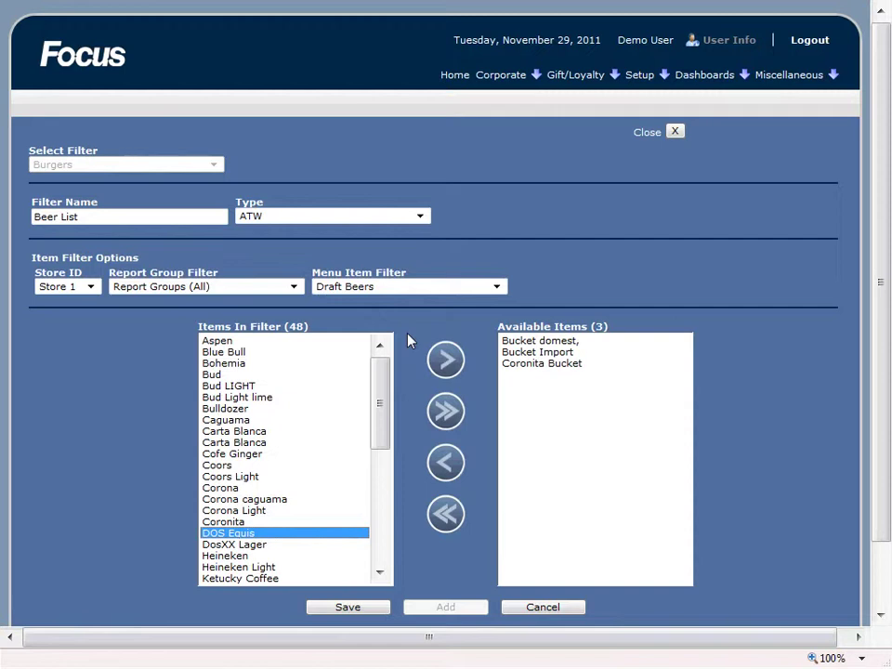
Save the Beer List filter with its 47 draft beer items.
{"action": "left_click", "coordinate": [350, 610]}
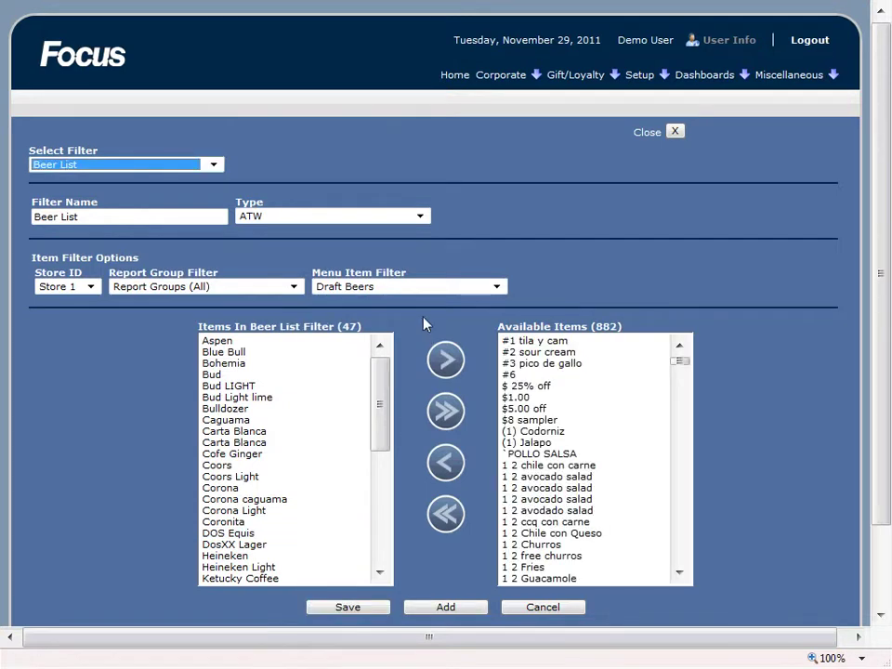